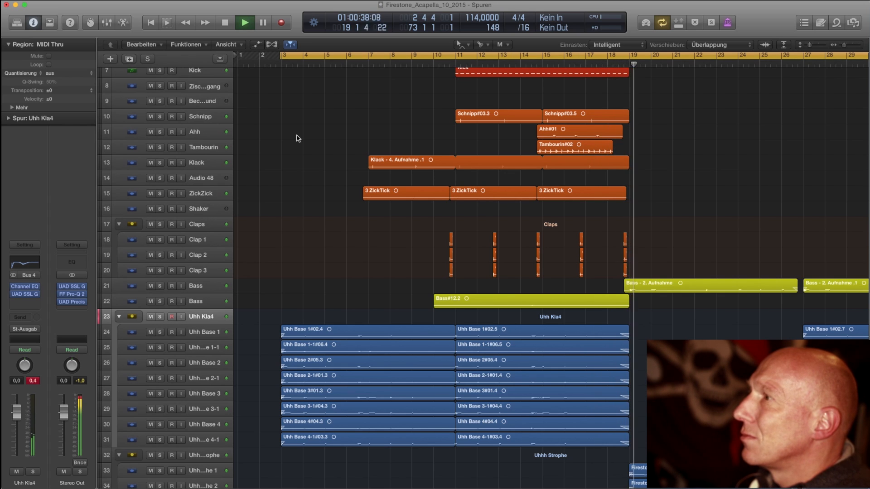
# Step: Stop playback, solo the Uhh Kla4 track stack, and listen to it on its own
pyautogui.press('space')
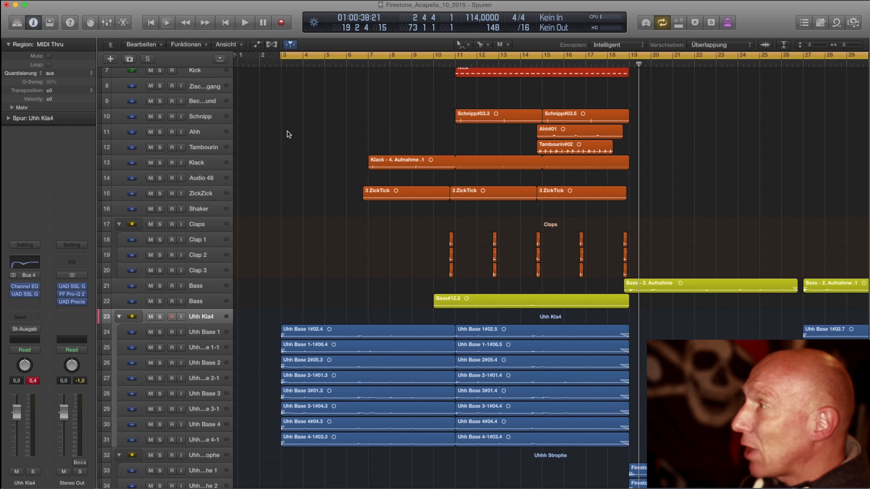
pyautogui.scroll(-5, 215, 324)
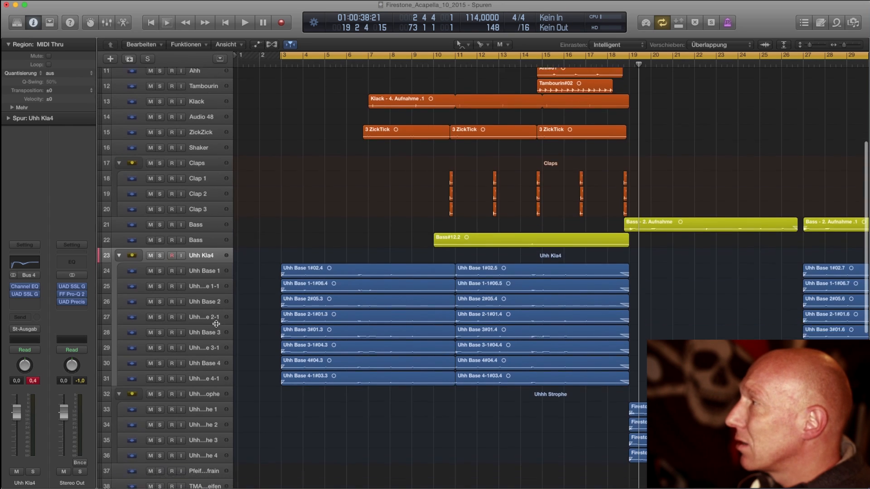
pyautogui.scroll(-1, 176, 262)
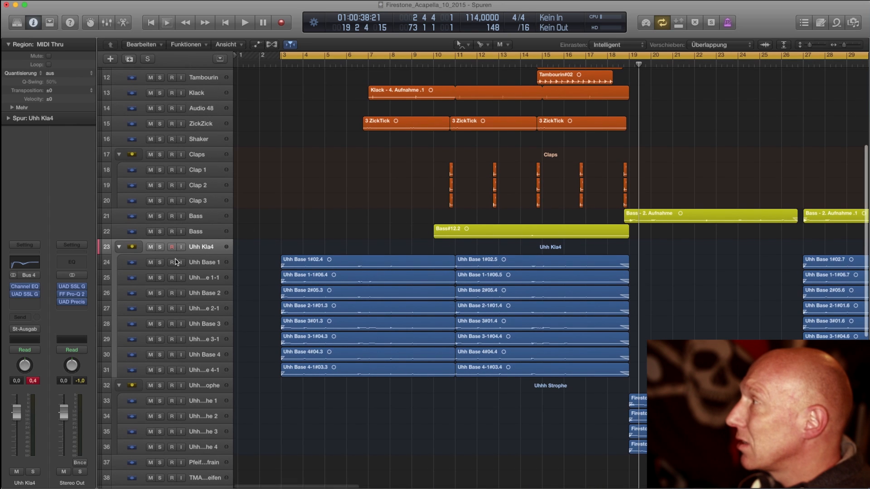
pyautogui.hscroll(3, 213, 253)
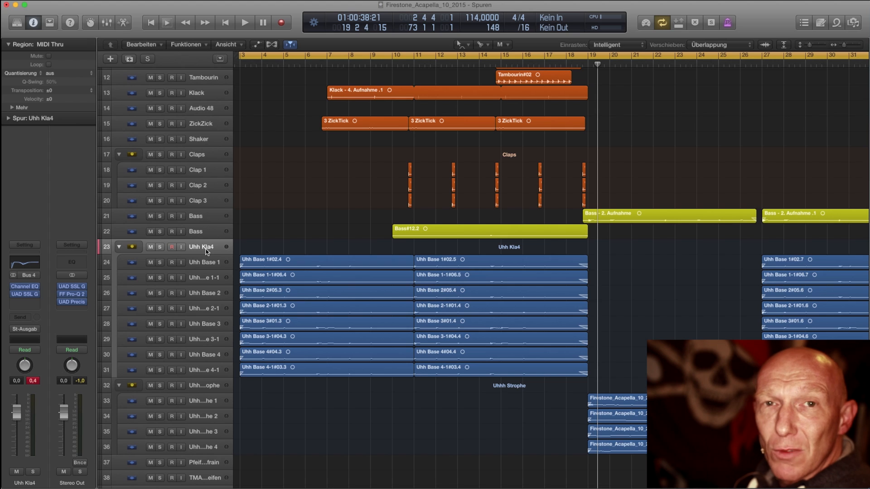
pyautogui.hscroll(2, 259, 255)
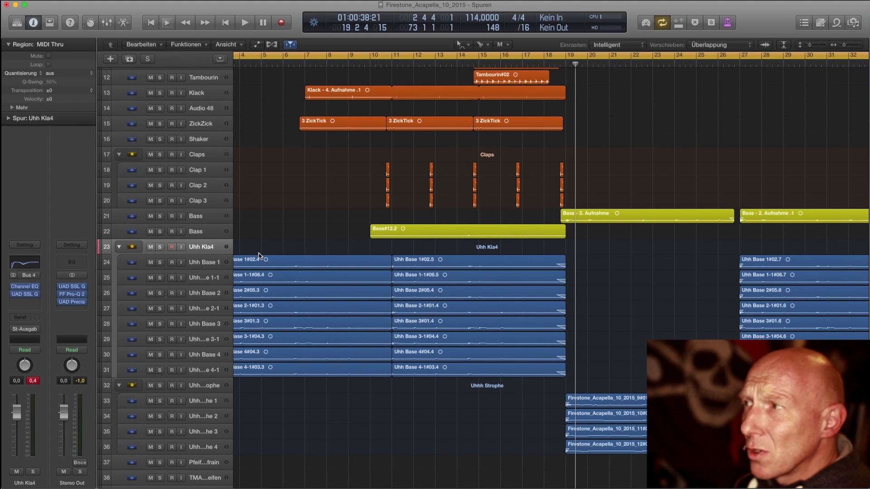
pyautogui.hscroll(-4, 260, 256)
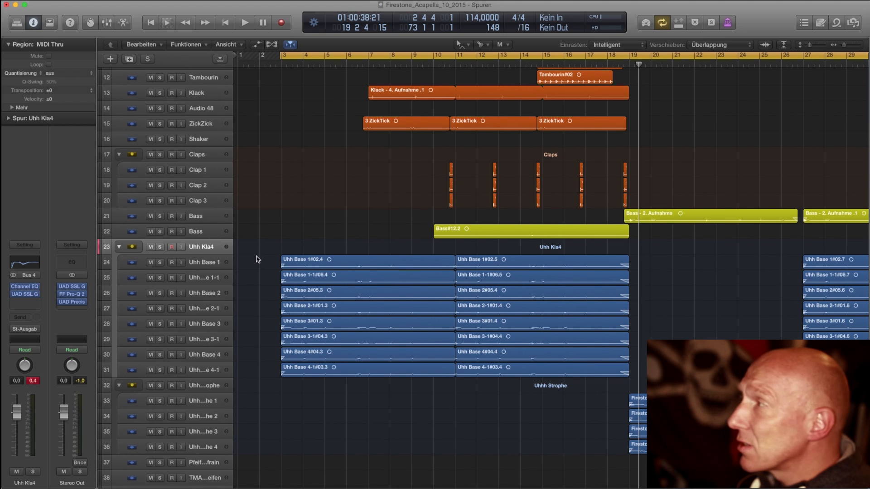
pyautogui.click(161, 246)
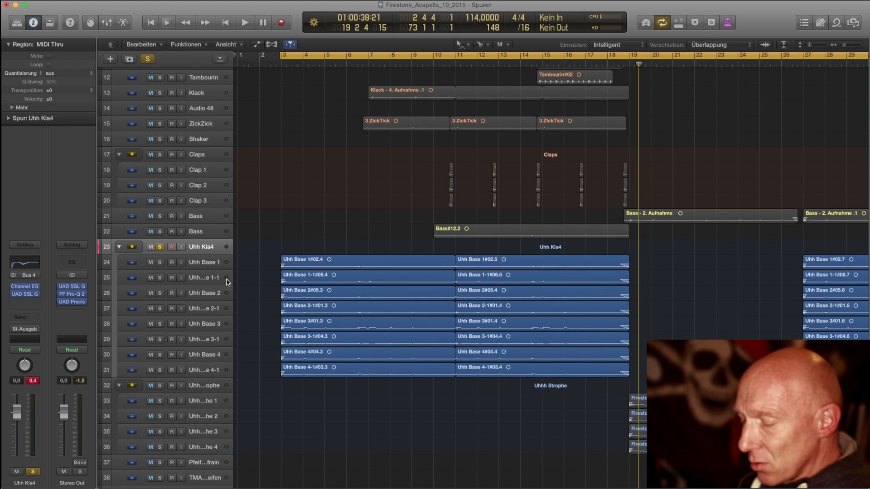
pyautogui.press('space')
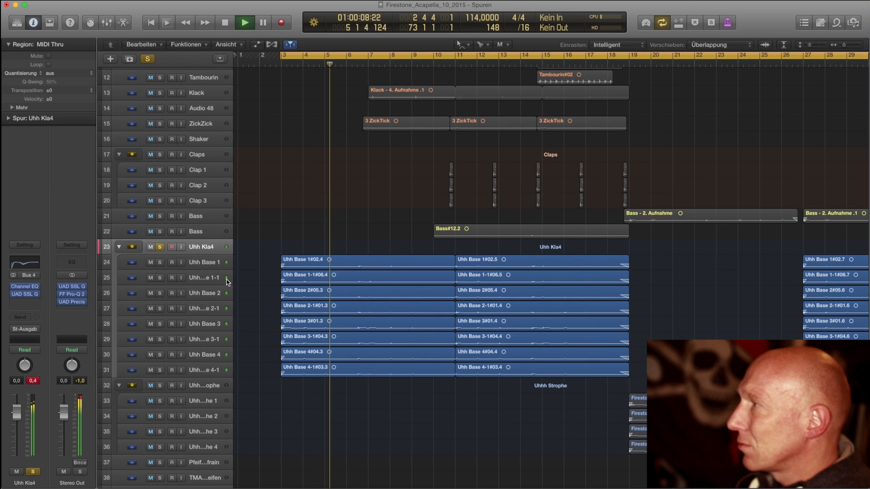
pyautogui.press('space')
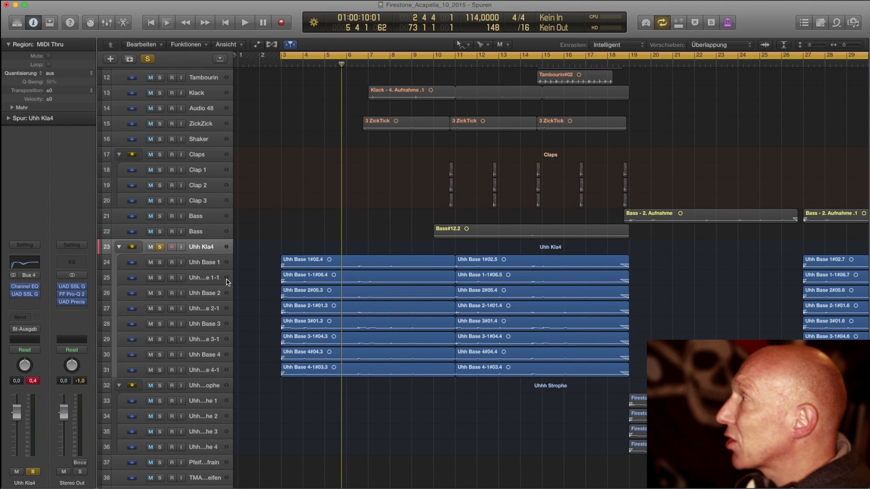
# Step: Open the Channel EQ of the Uhh Kla4 stack and set its high-shelf gain to -24 dB
pyautogui.hscroll(1, 228, 277)
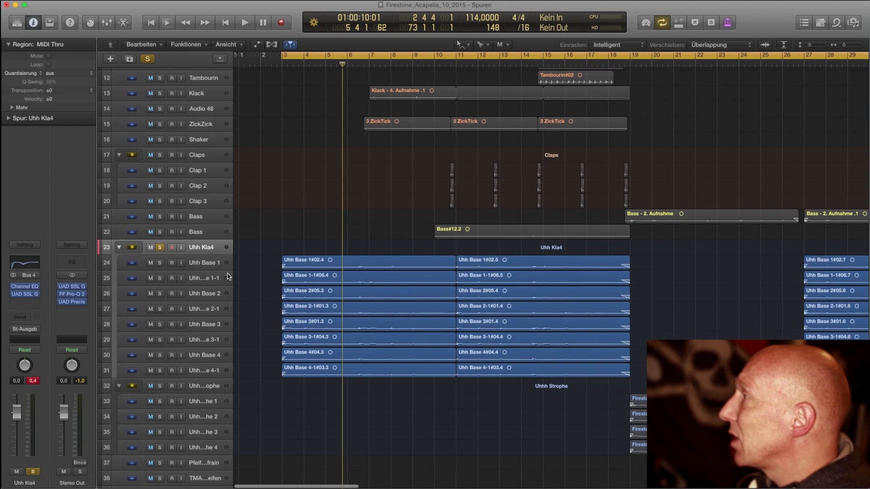
pyautogui.click(26, 289)
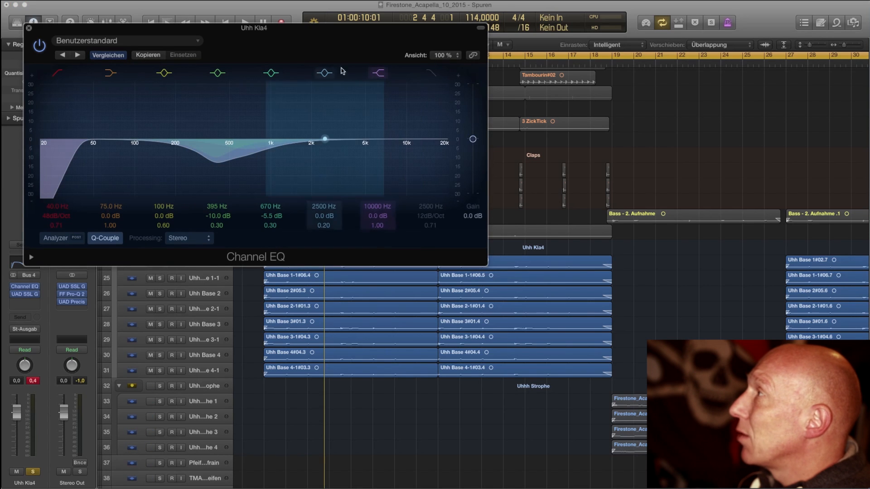
pyautogui.moveTo(220, 27); pyautogui.dragTo(469, 183)
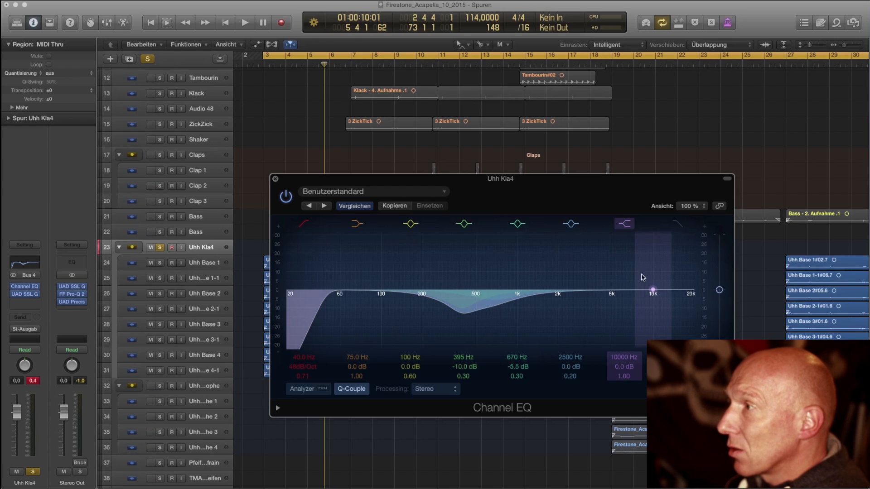
pyautogui.doubleClick(619, 367)
pyautogui.write('-24')
pyautogui.press('Return')
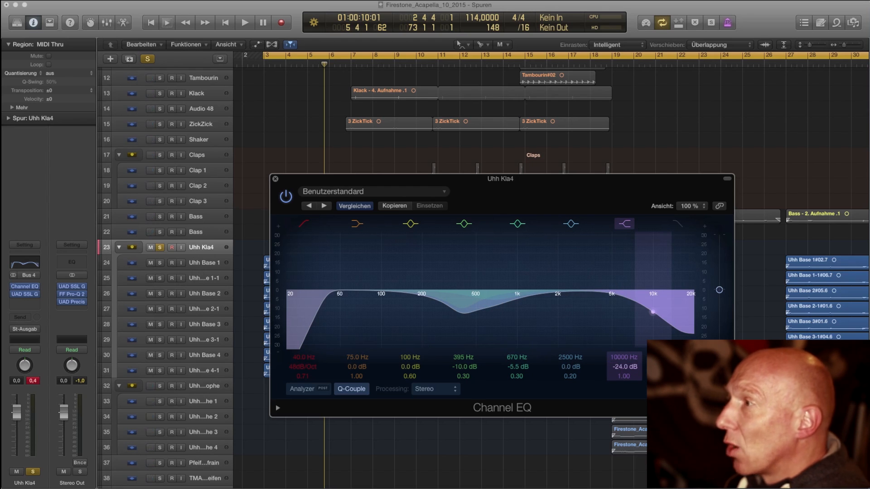
# Step: Lower the Channel EQ's high-shelf frequency to 280 Hz and move the EQ window clear of the track list
pyautogui.moveTo(611, 360); pyautogui.dragTo(611, 407)
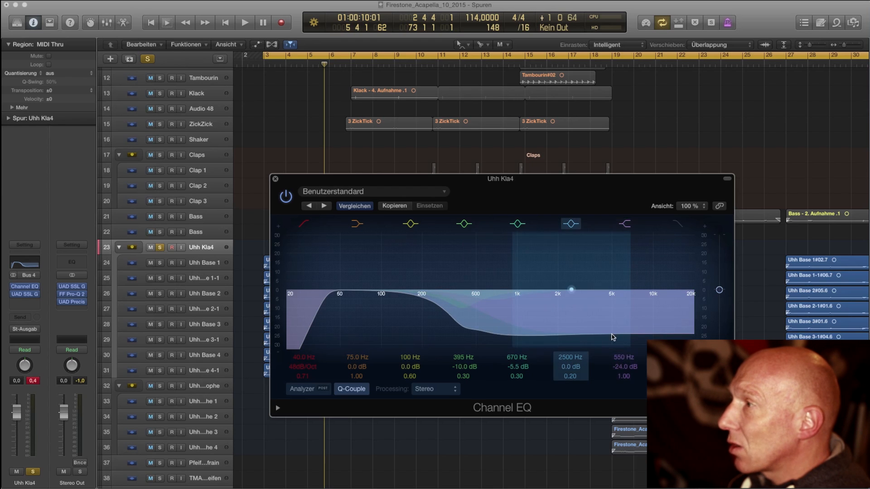
pyautogui.click(625, 360)
pyautogui.moveTo(617, 357); pyautogui.dragTo(618, 370)
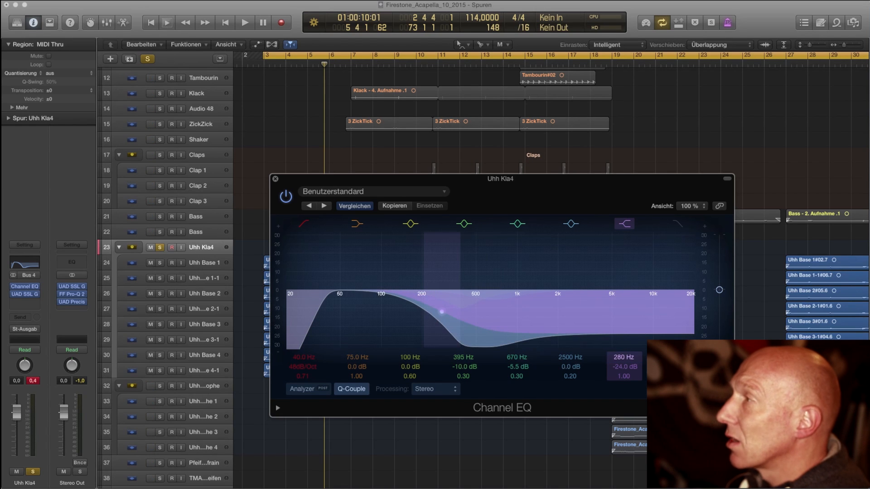
pyautogui.click(578, 304)
pyautogui.moveTo(385, 183); pyautogui.dragTo(455, 128)
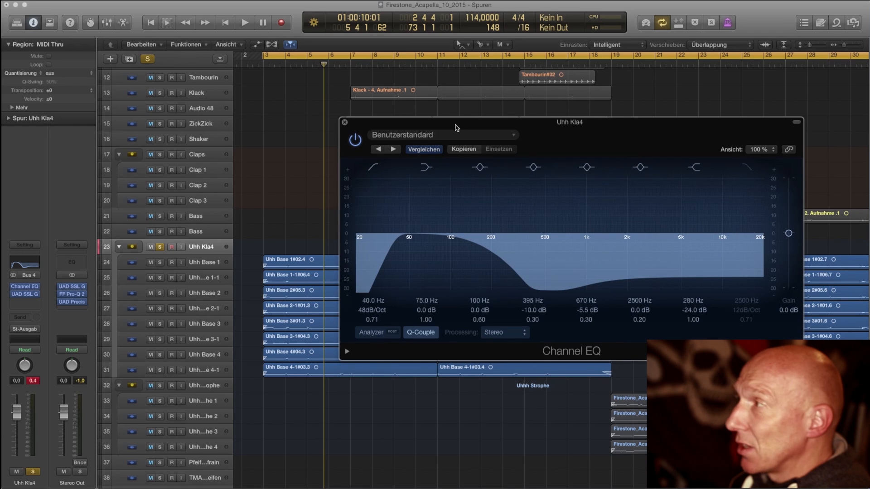
# Step: Audition the soloed Uhh Kla4 stack through the high-shelf cut and close the Channel EQ
pyautogui.press('space')
pyautogui.press('space')
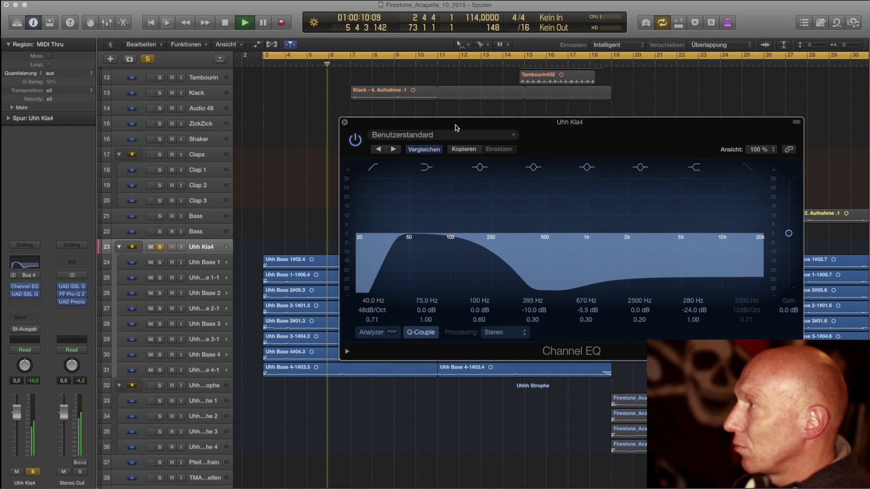
pyautogui.press('space')
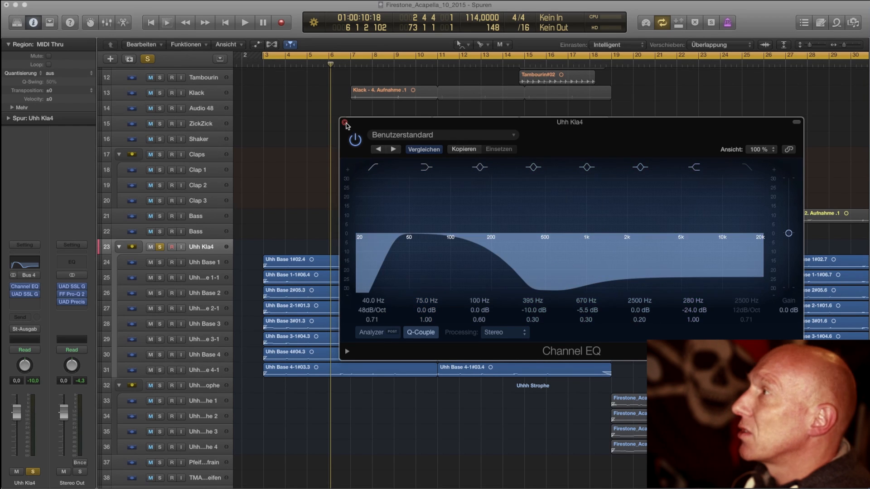
pyautogui.click(344, 122)
pyautogui.hscroll(1, 207, 249)
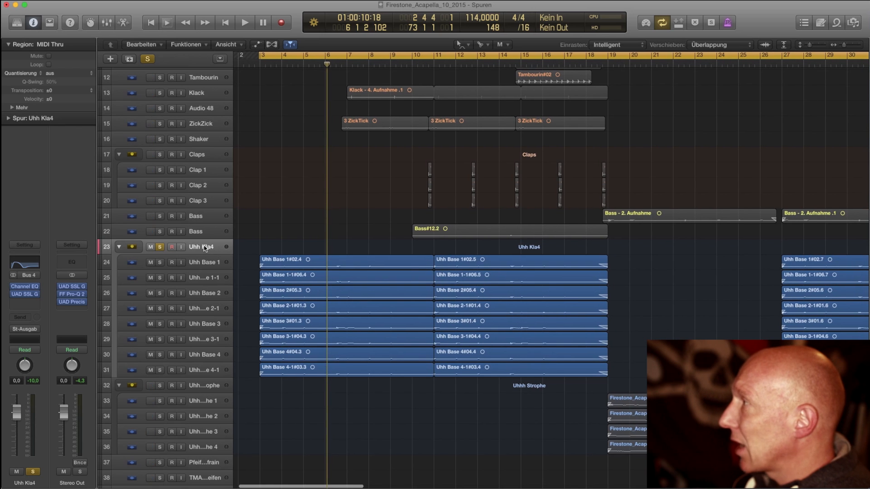
# Step: Show track automation and choose the Channel EQ's High Shelf Frequency as the automation parameter for the Uhh Kla4 stack
pyautogui.press('a')
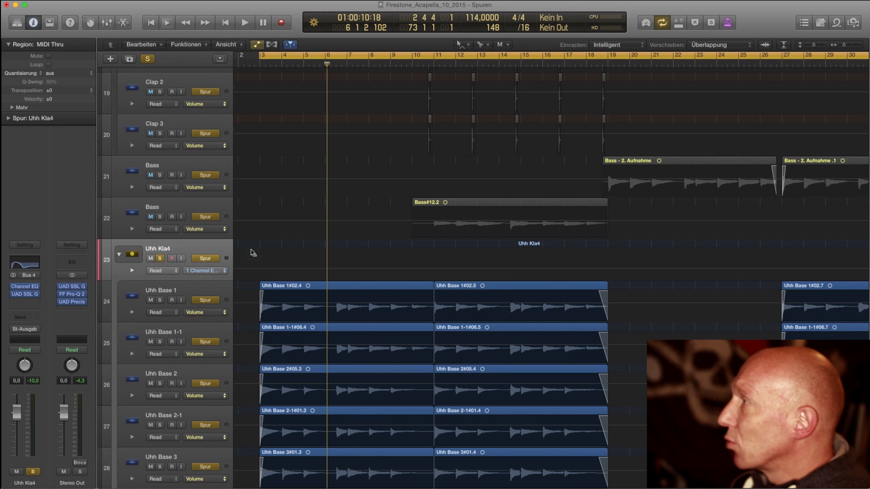
pyautogui.hscroll(1, 298, 297)
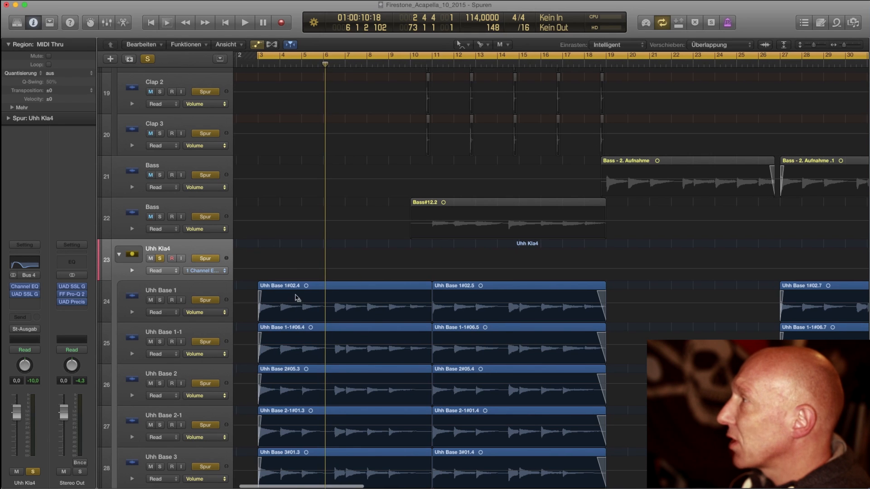
pyautogui.hscroll(-1, 253, 265)
pyautogui.press('space')
pyautogui.hscroll(-1, 266, 268)
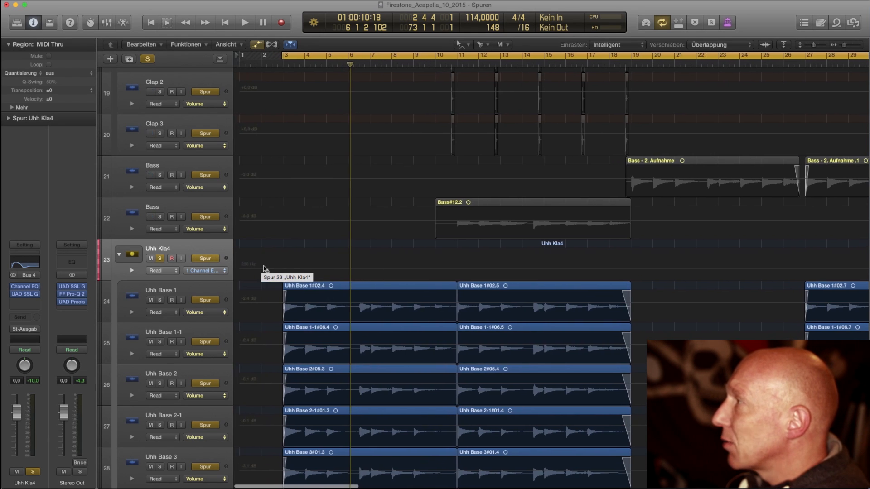
pyautogui.scroll(1, 225, 271)
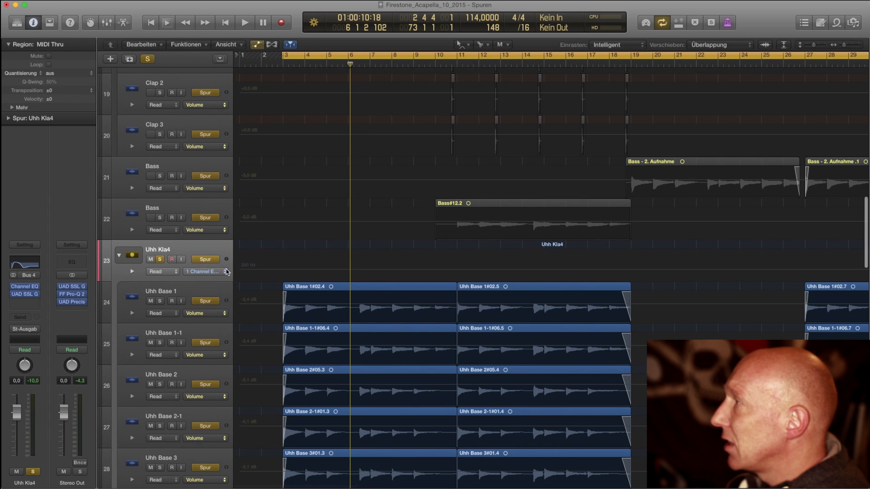
pyautogui.click(222, 272)
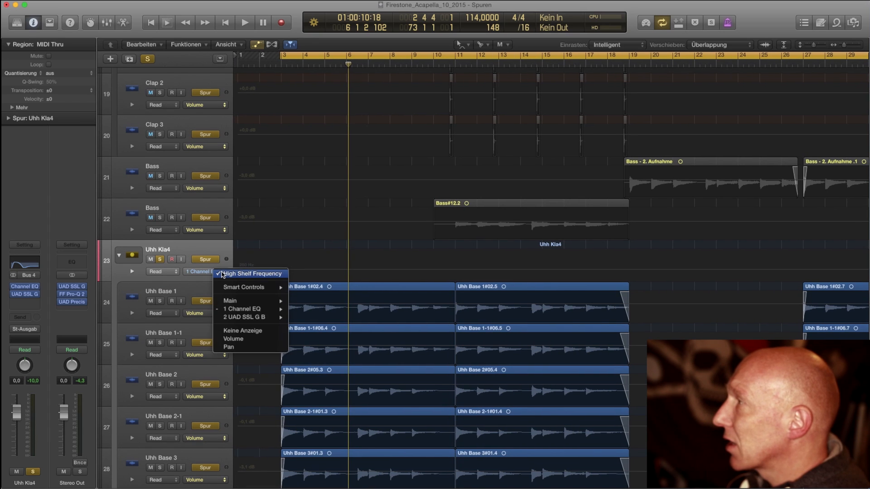
pyautogui.moveTo(247, 303)
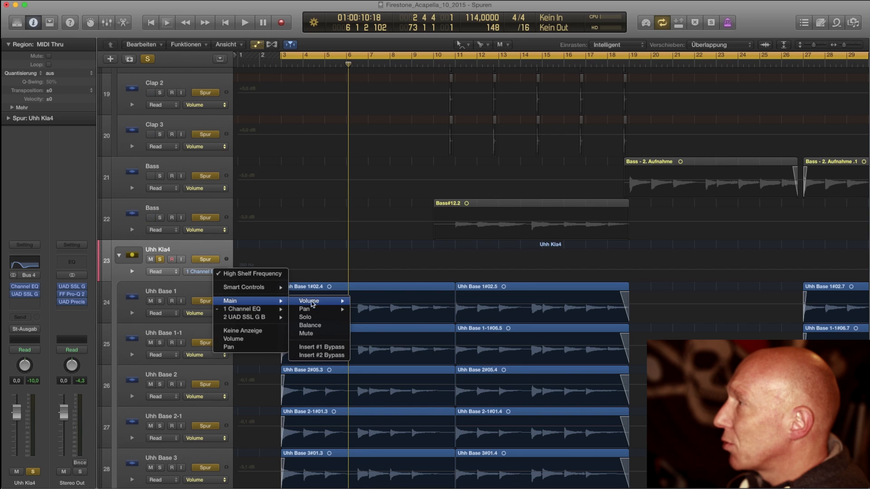
pyautogui.moveTo(318, 304)
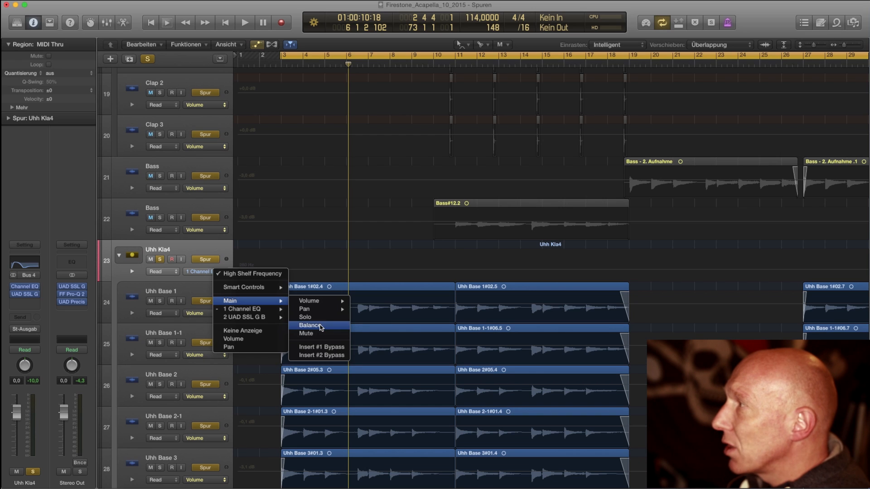
pyautogui.moveTo(252, 310)
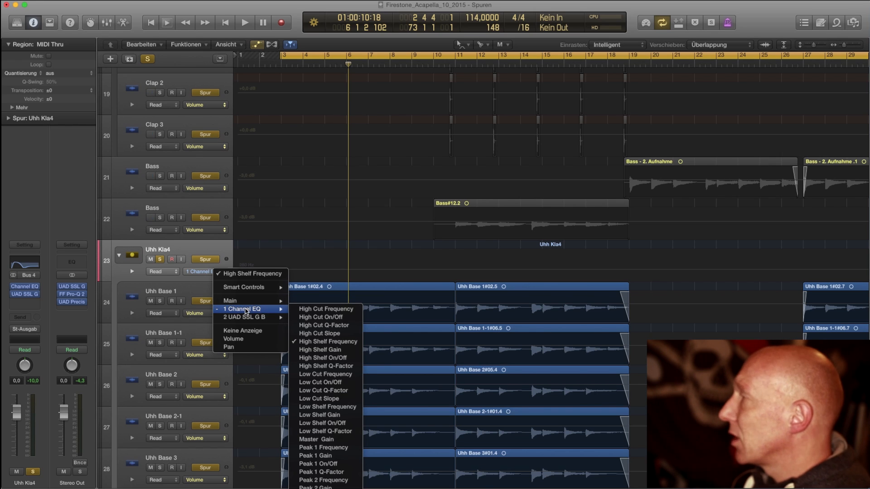
pyautogui.click(338, 343)
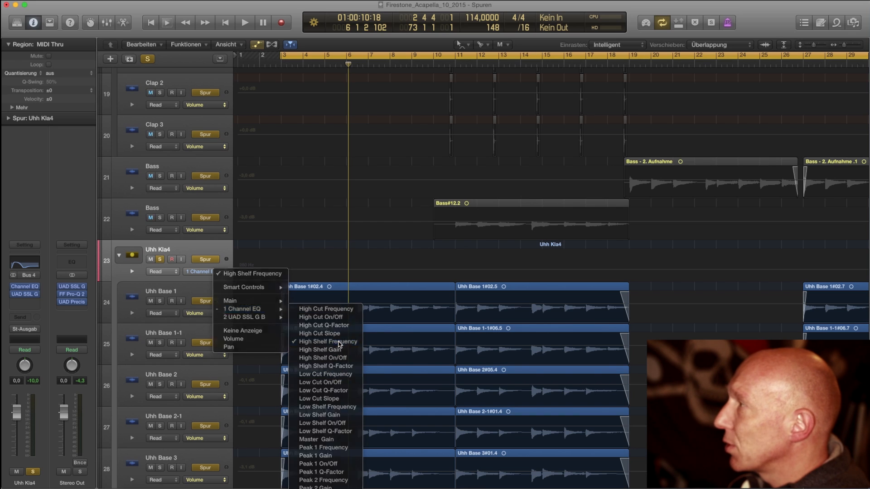
# Step: Add a 280 Hz High Shelf Frequency automation point on Uhh Kla4 at bar 3, where the Uhh Base regions start
pyautogui.hscroll(2, 268, 285)
pyautogui.hscroll(-2, 253, 277)
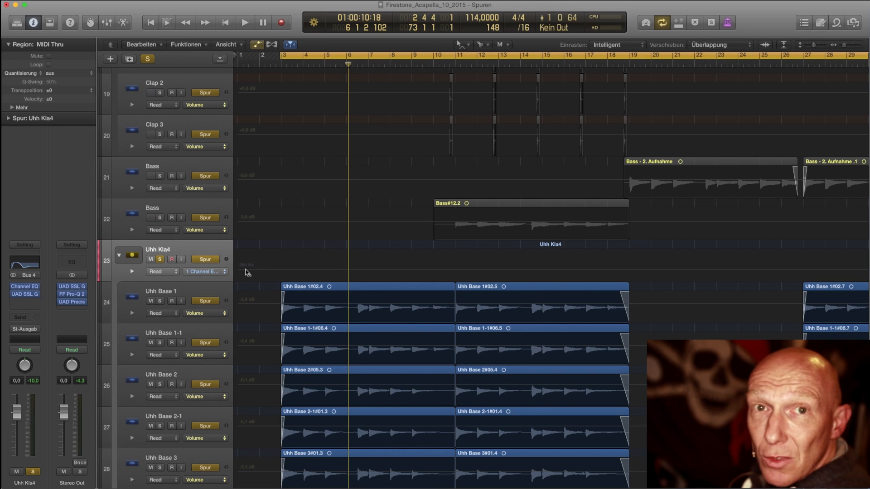
pyautogui.hscroll(-1, 247, 272)
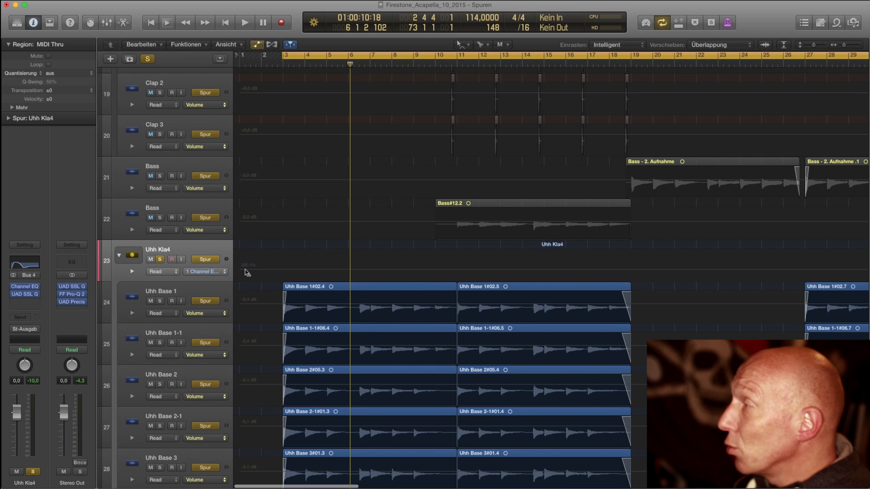
pyautogui.hscroll(1, 247, 272)
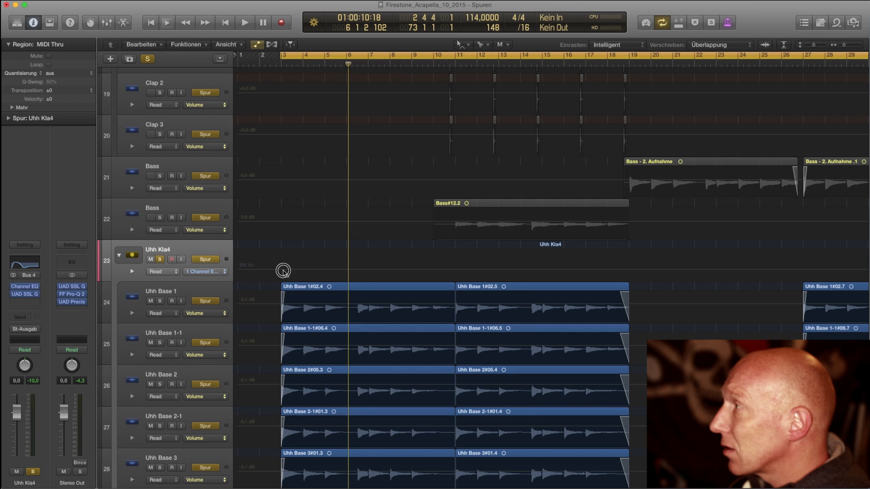
pyautogui.hscroll(1, 283, 270)
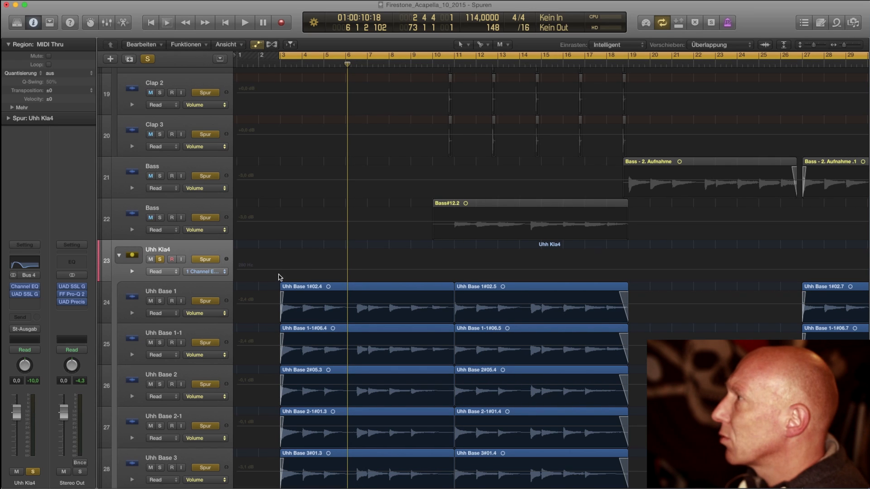
pyautogui.click(281, 270)
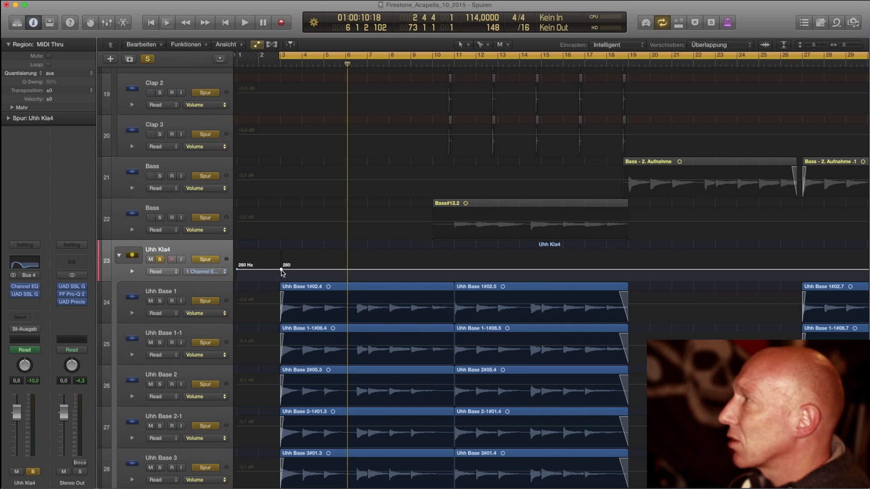
pyautogui.hscroll(-1, 281, 272)
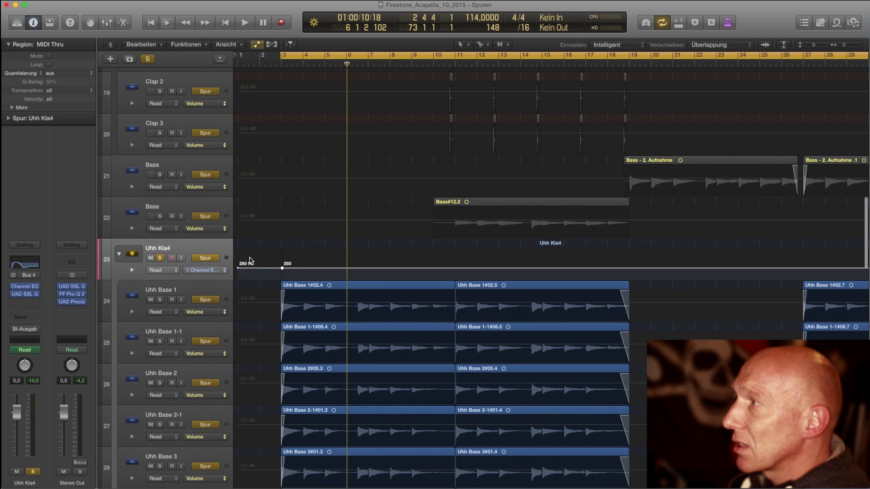
pyautogui.hscroll(3, 245, 268)
pyautogui.hscroll(-3, 254, 263)
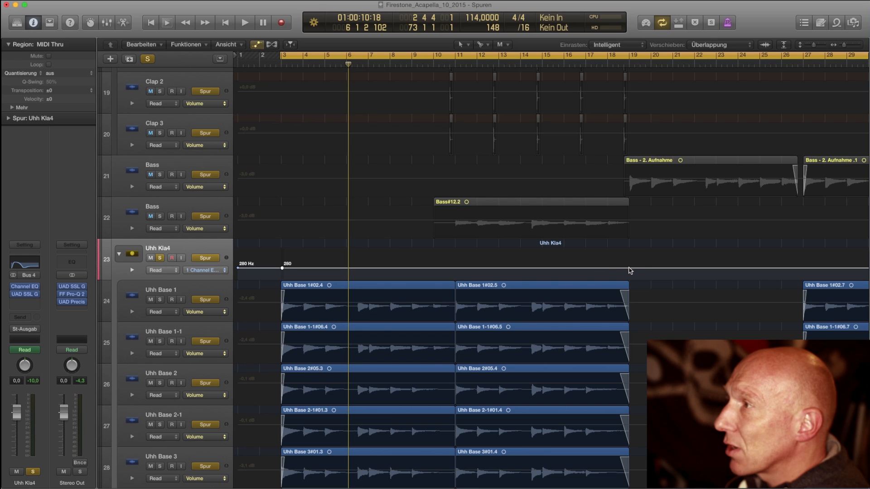
# Step: Add a 14800 Hz High Shelf Frequency automation point on Uhh Kla4 at bar 19, where the Uhh Base regions end
pyautogui.moveTo(630, 270); pyautogui.dragTo(628, 248)
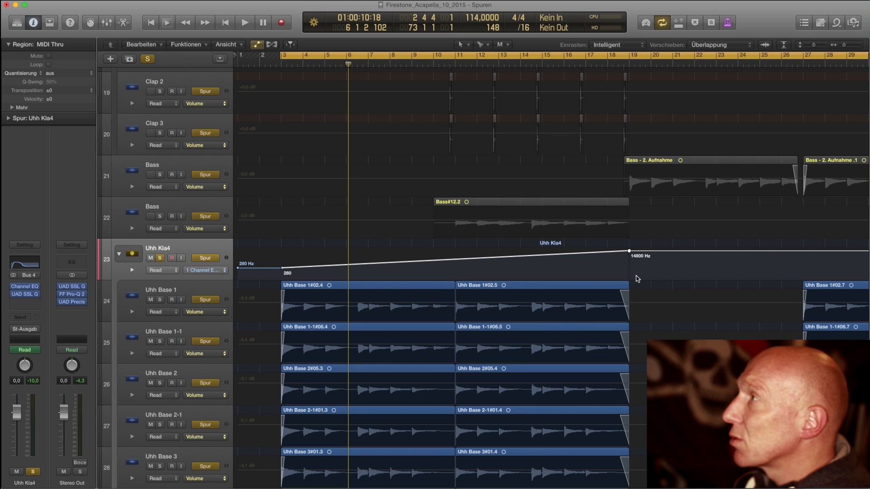
# Step: Reopen the Channel EQ clear of the automation lane and examine the high-shelf sweep from bar 3 to bar 19
pyautogui.press('Return')
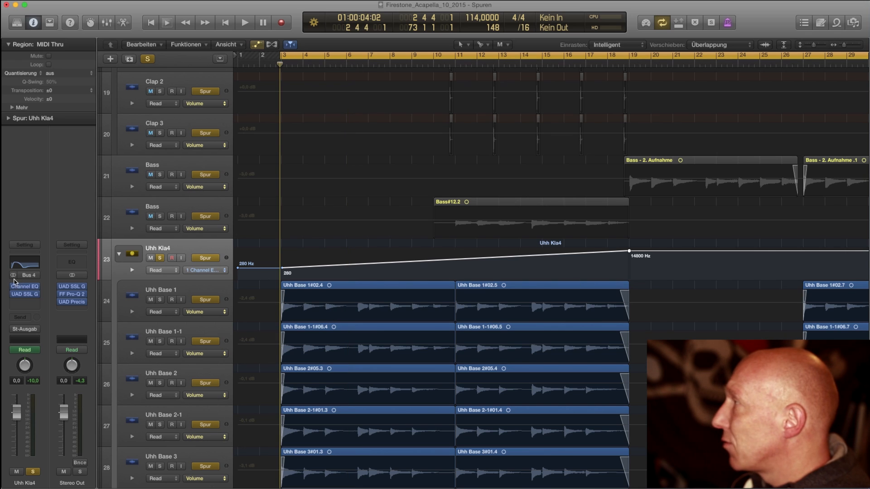
pyautogui.click(29, 287)
pyautogui.moveTo(510, 122); pyautogui.dragTo(191, 9)
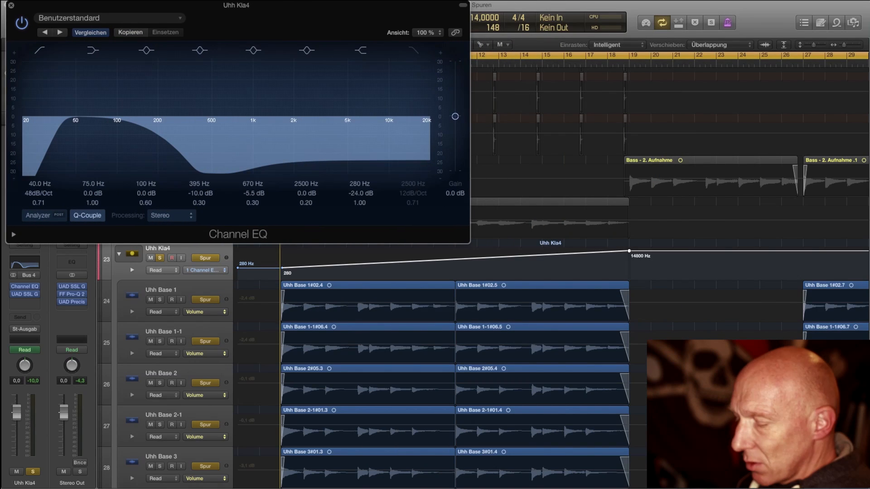
pyautogui.press('space')
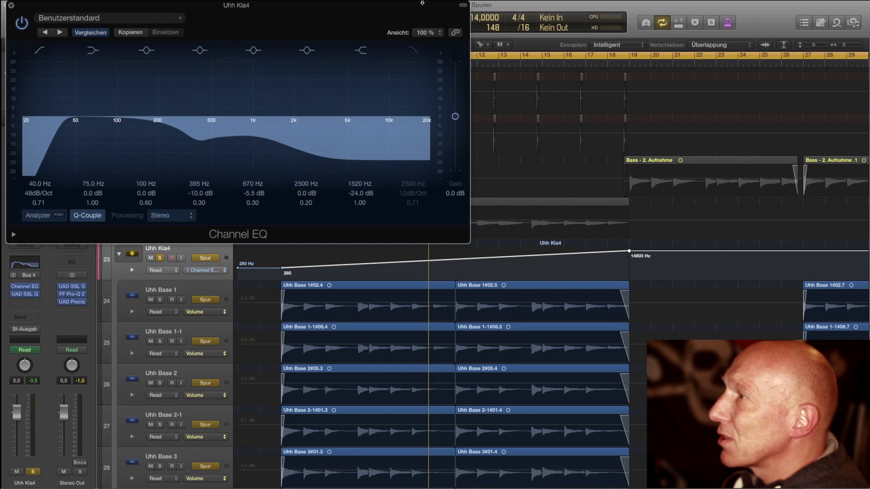
pyautogui.hscroll(1, 634, 287)
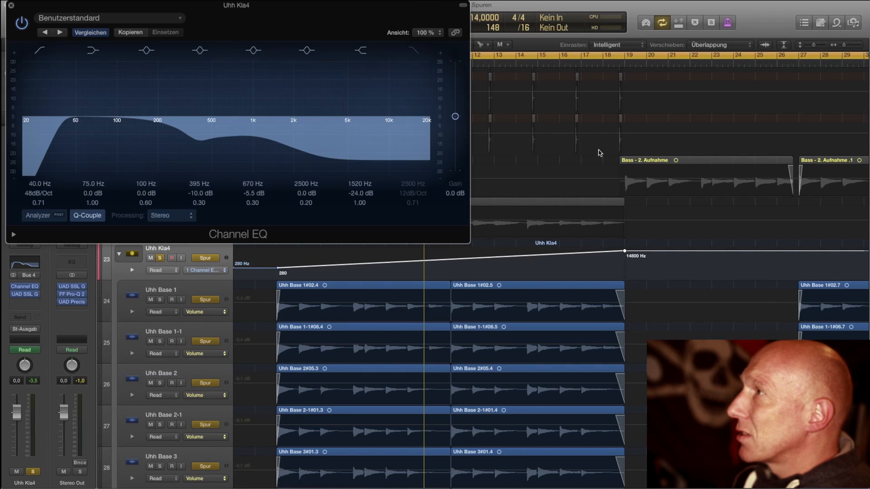
pyautogui.click(603, 64)
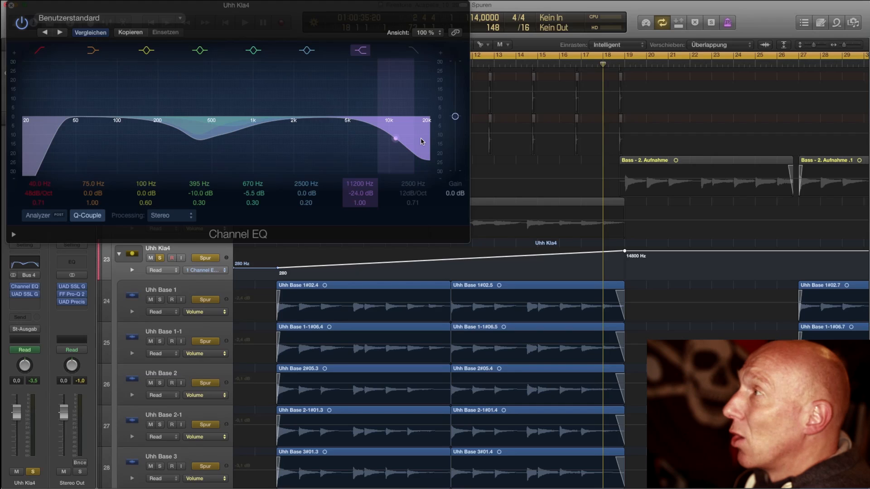
pyautogui.moveTo(605, 65); pyautogui.dragTo(626, 67)
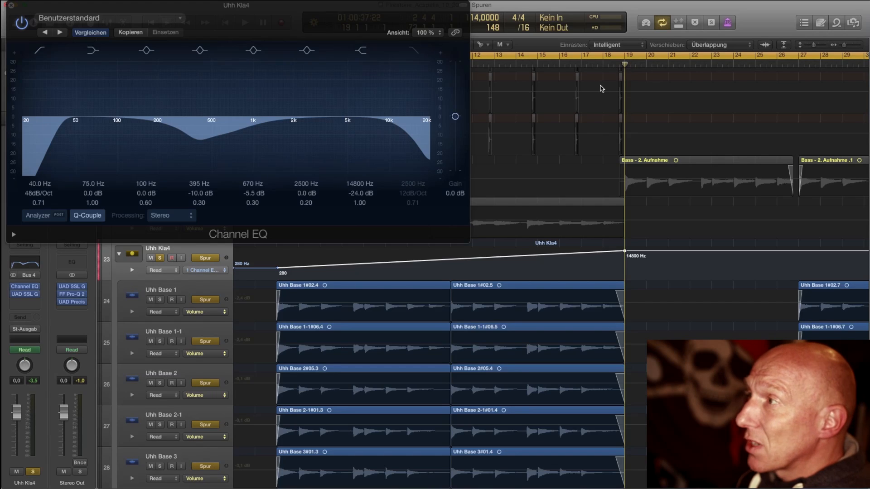
pyautogui.hscroll(-1, 602, 265)
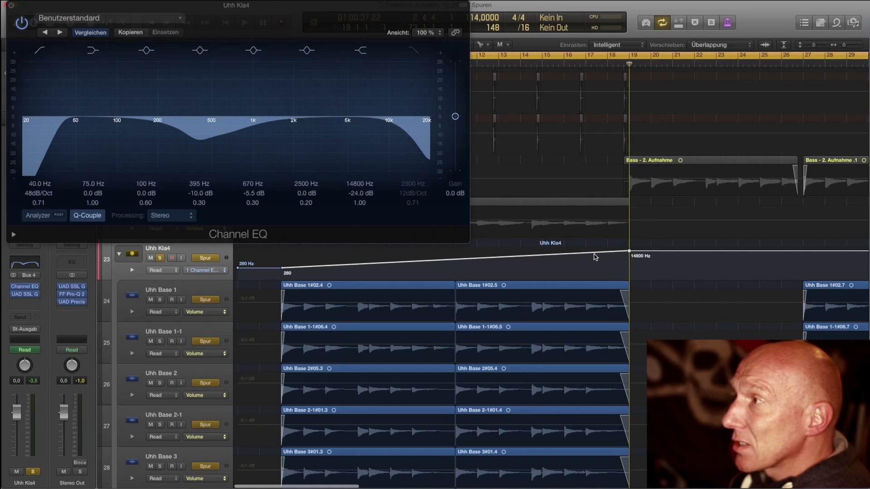
# Step: Add a 2000 Hz High Shelf Frequency automation point at bar 17 on Uhh Kla4 and audition the end of the sweep
pyautogui.click(584, 254)
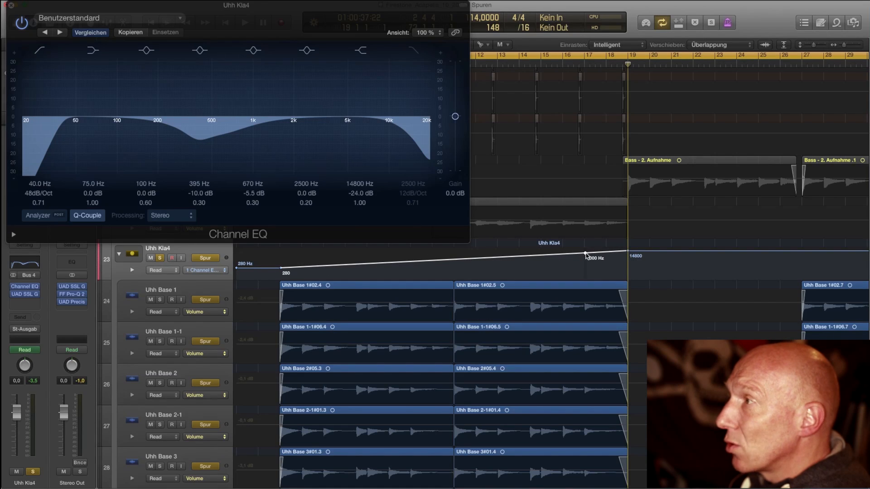
pyautogui.moveTo(585, 253); pyautogui.dragTo(585, 259)
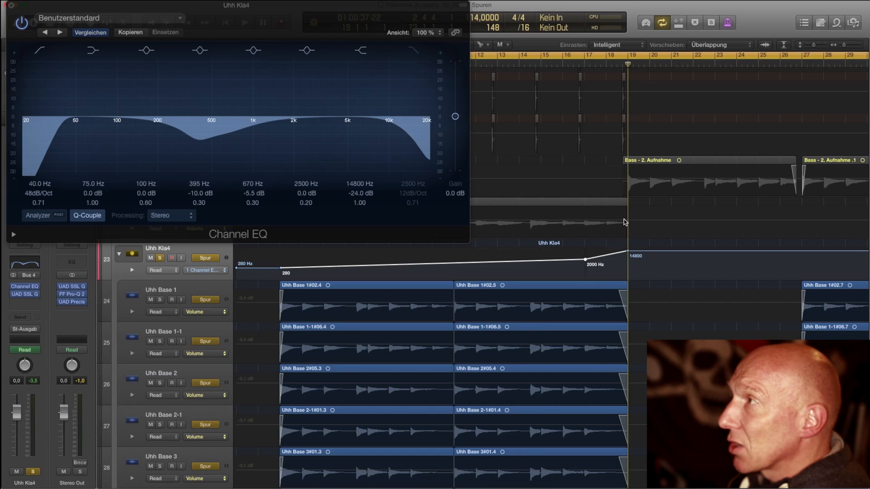
pyautogui.press('space')
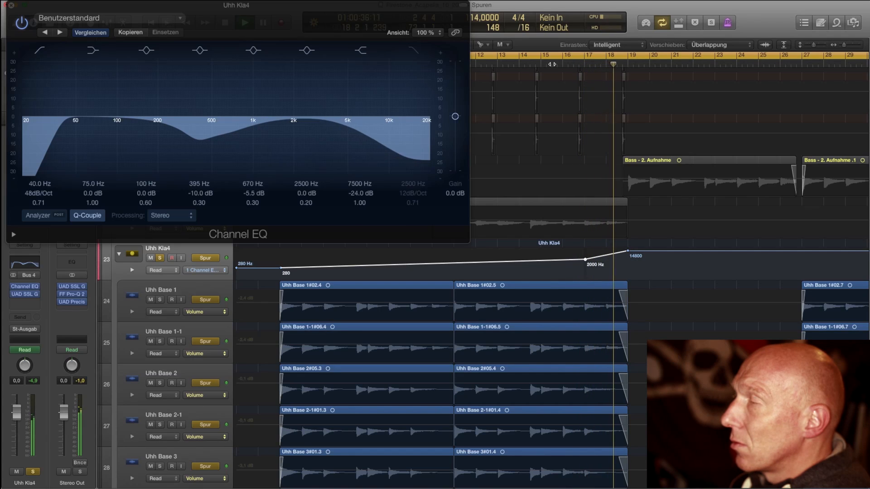
pyautogui.press('space')
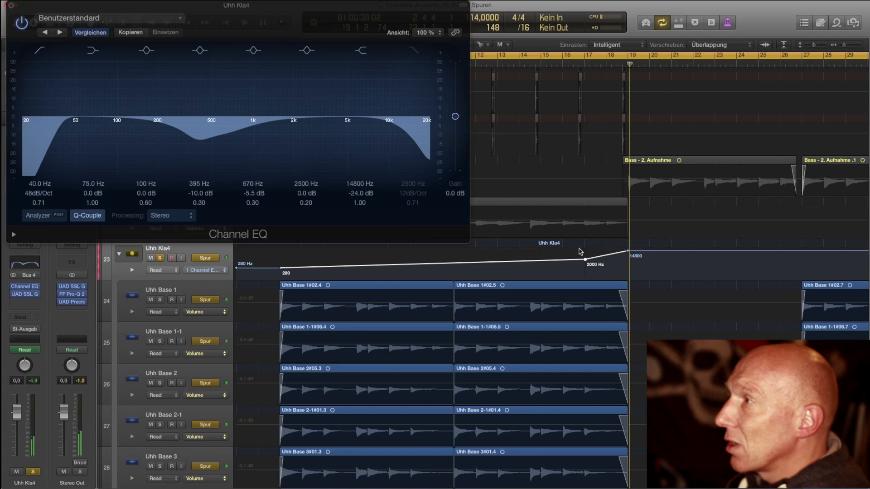
# Step: Move the 2000 Hz automation point to bar 16 and the 14800 Hz point to bar 18
pyautogui.moveTo(586, 260); pyautogui.dragTo(563, 259)
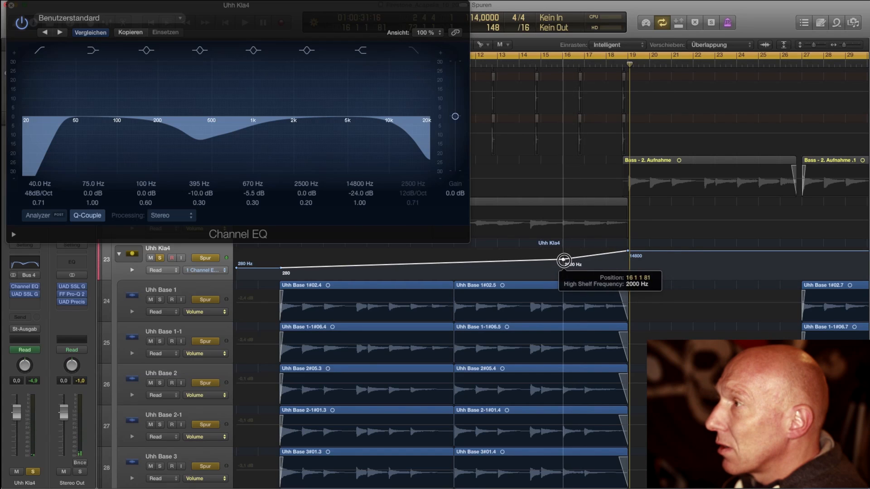
pyautogui.moveTo(628, 253); pyautogui.dragTo(607, 250)
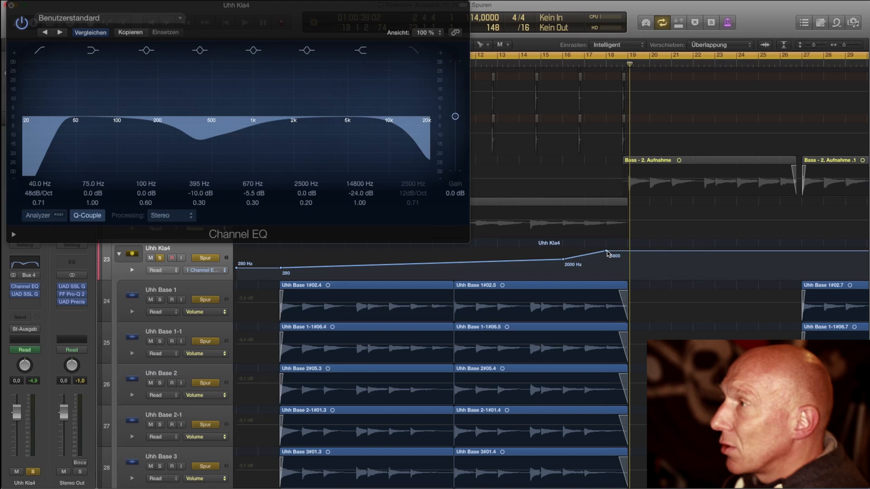
# Step: Audition the end of the soloed sweep from about bar 14 and close the Channel EQ
pyautogui.click(515, 62)
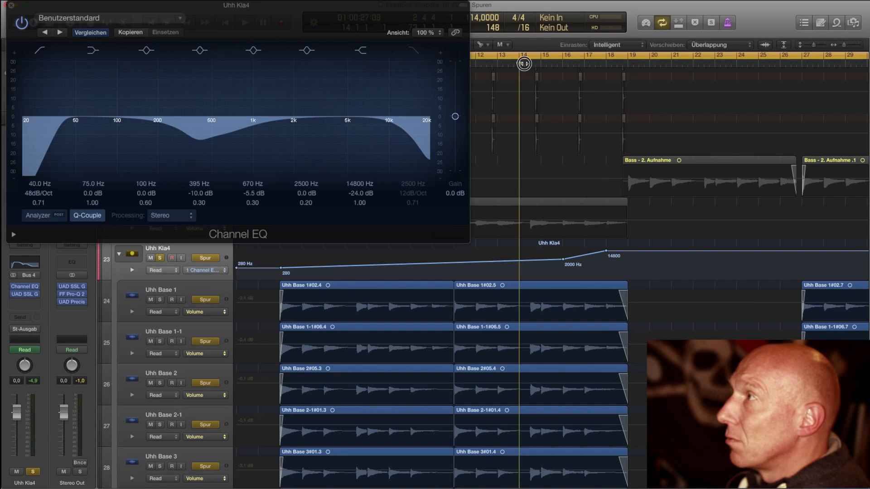
pyautogui.press('space')
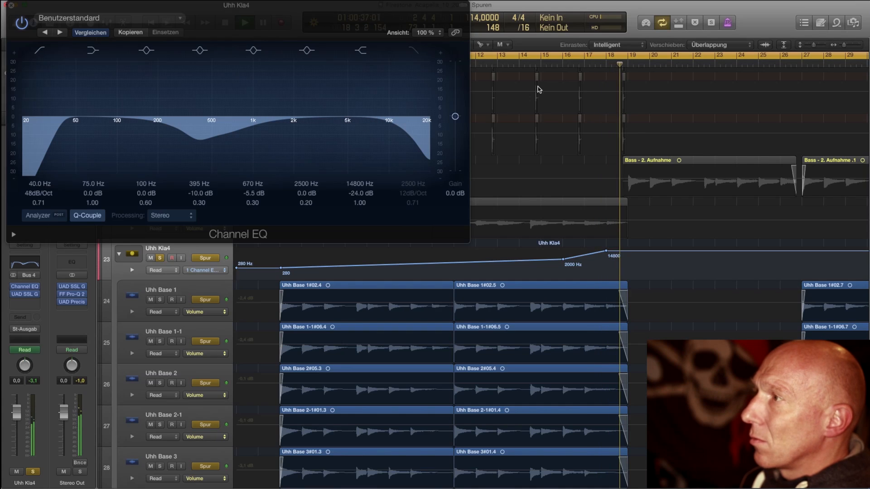
pyautogui.press('space')
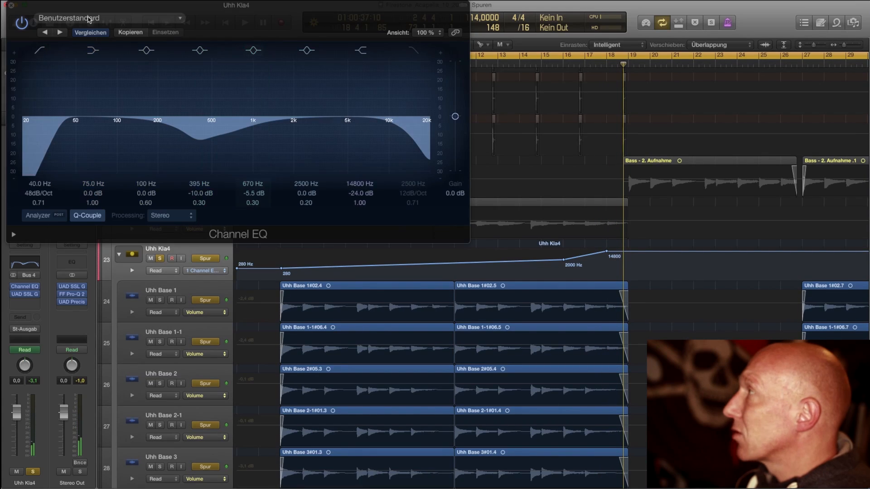
pyautogui.click(10, 6)
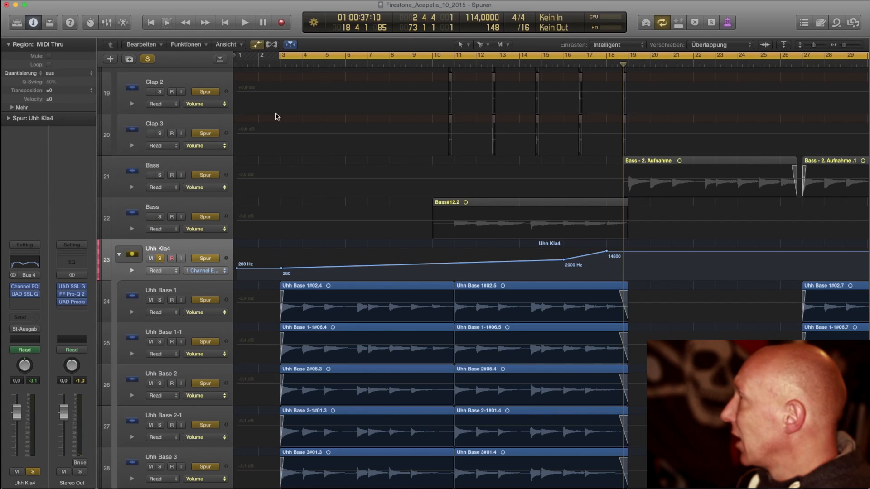
# Step: Turn off solo and play the full mix to hear the Uhh Kla4 filter sweep in context
pyautogui.hscroll(1, 326, 154)
pyautogui.click(148, 59)
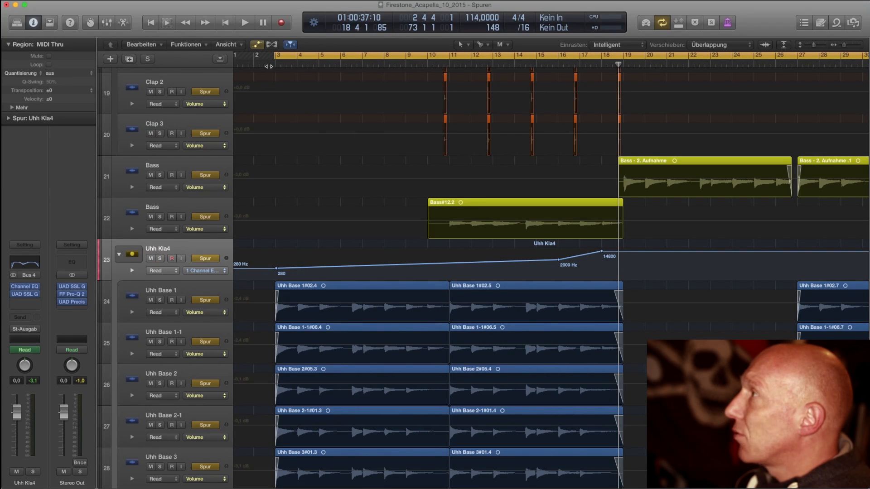
pyautogui.press('space')
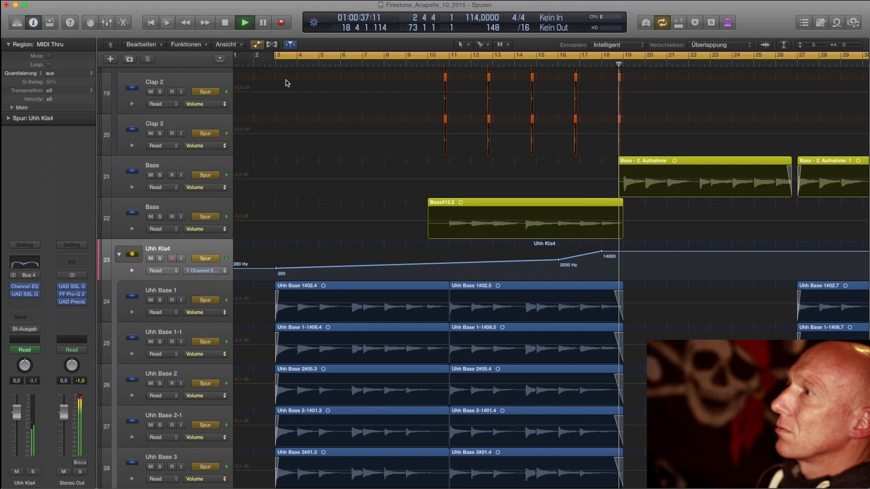
pyautogui.press('space')
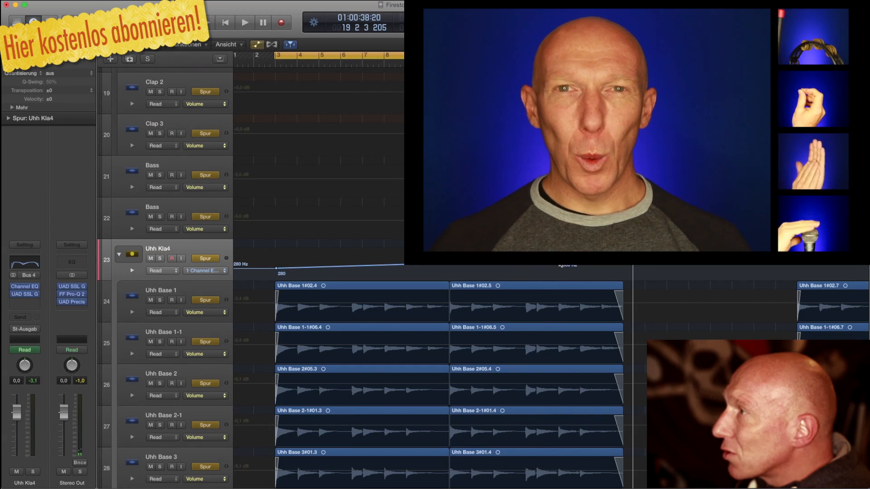
# Step: Move the 2000 Hz High Shelf Frequency automation point on Uhh Kla4 earlier, to position 14 4 4 1
pyautogui.click(535, 265)
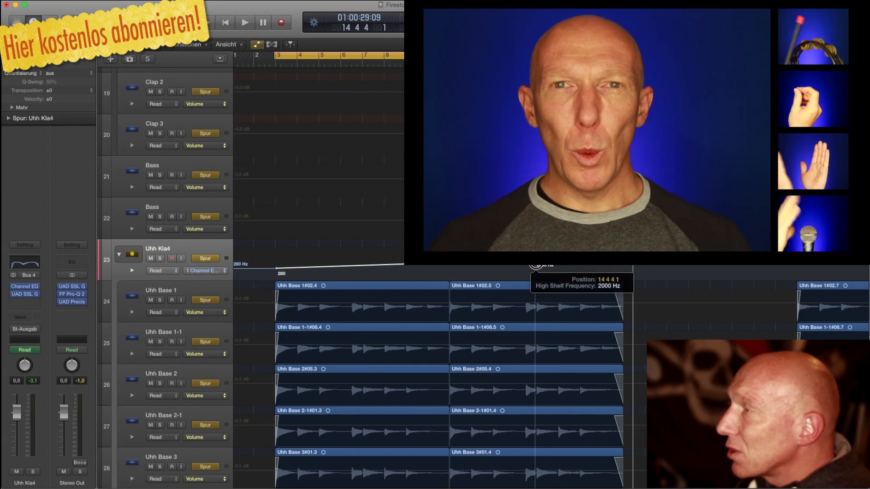